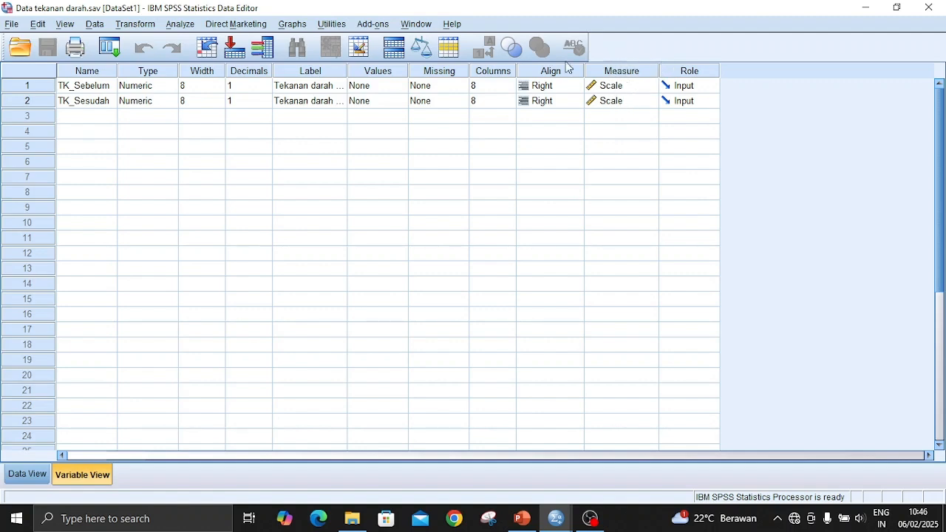
Step: Review the TK_Sebelum and TK_Sesudah case values together with their variable definitions
left_click(28, 474)
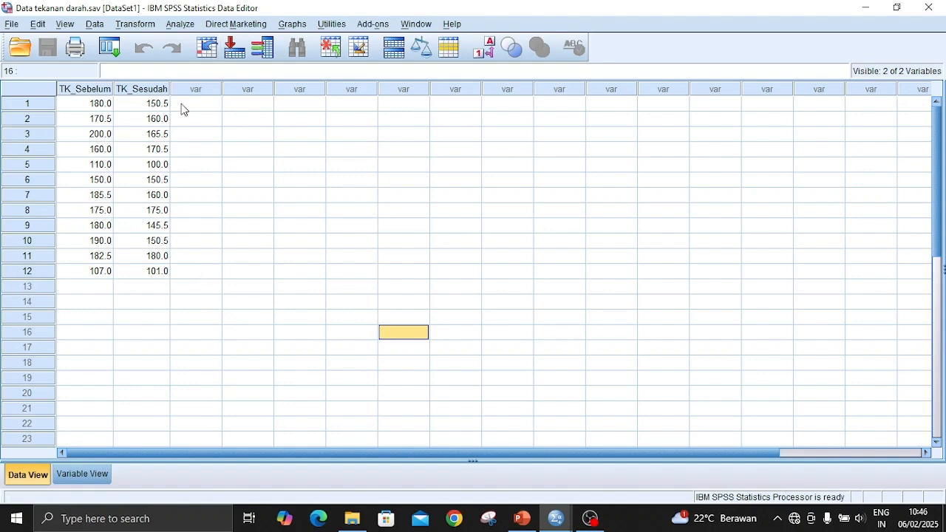
left_click(230, 201)
left_click(214, 229)
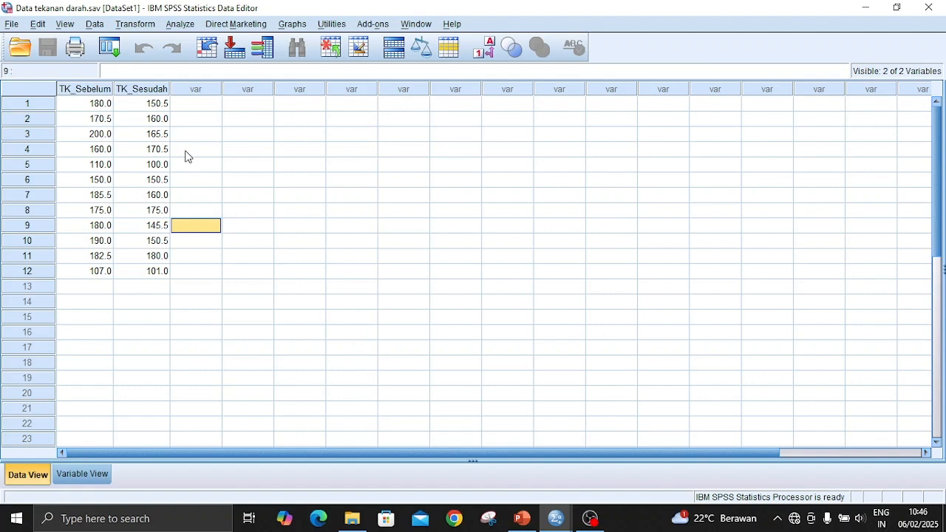
left_click(91, 474)
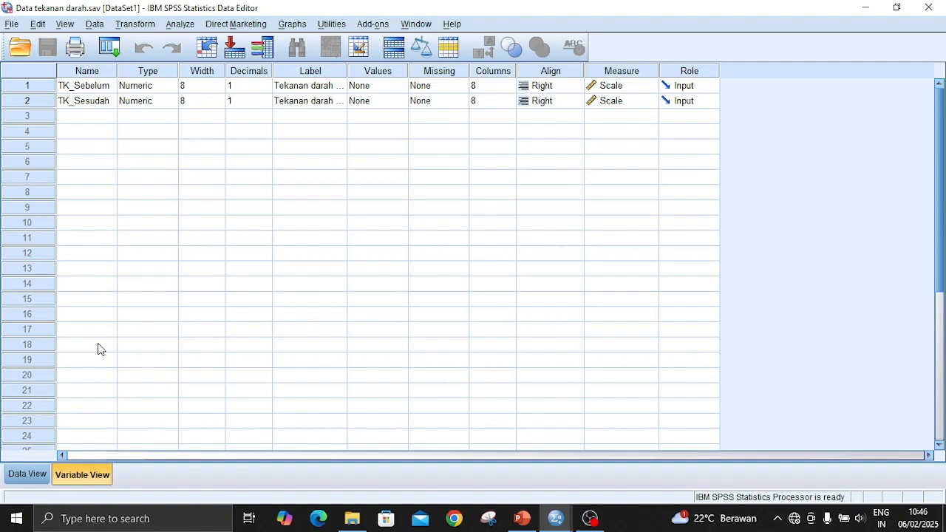
left_click(28, 474)
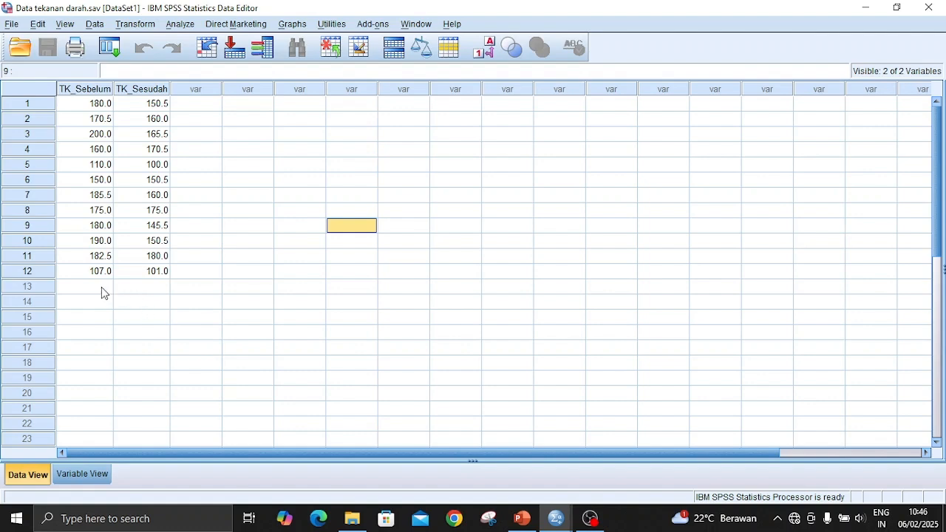
left_click(200, 331)
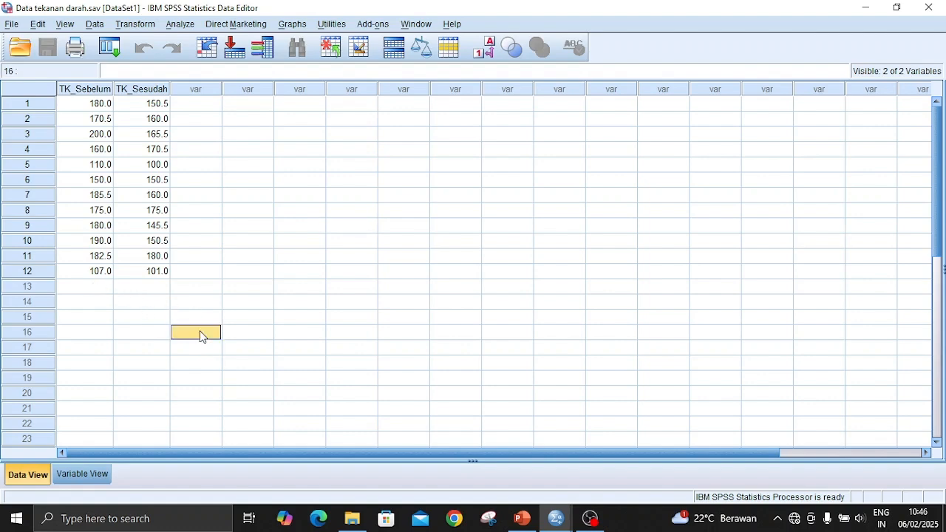
Step: Start an Explore analysis with both Tekanan darah variables, before and after treatment, in the Dependent List
left_click(182, 25)
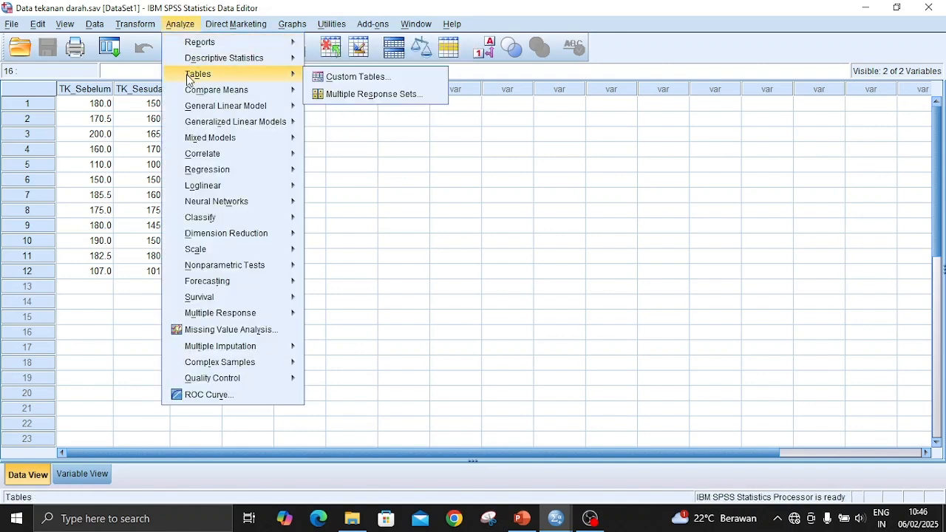
mouse_move(238, 62)
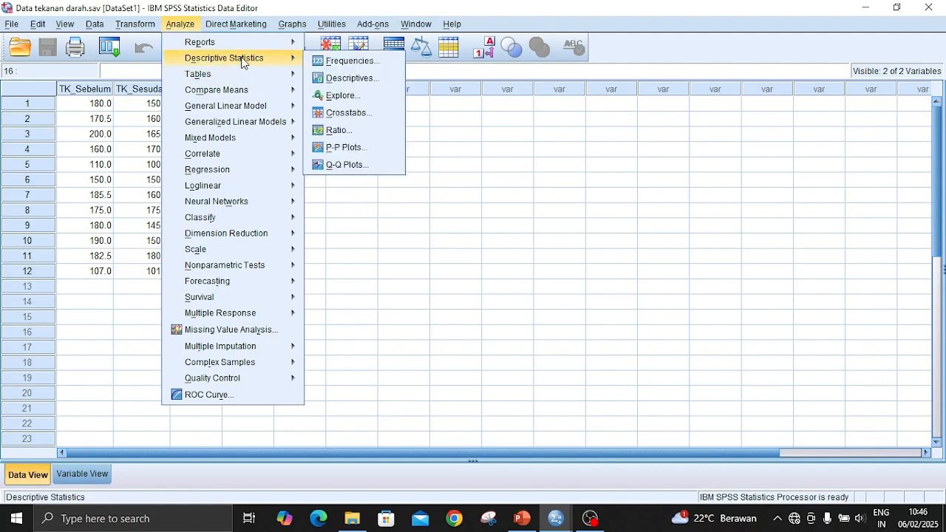
left_click(354, 102)
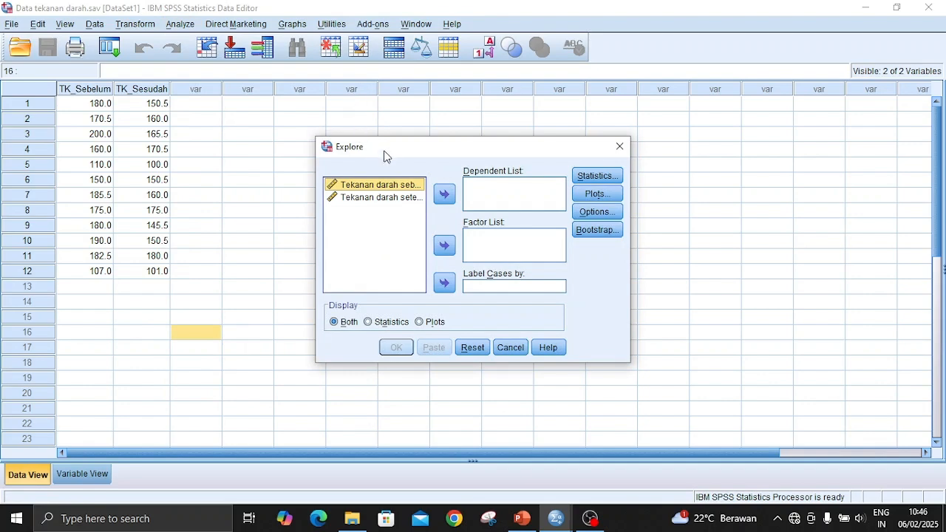
left_click(361, 198, "shift")
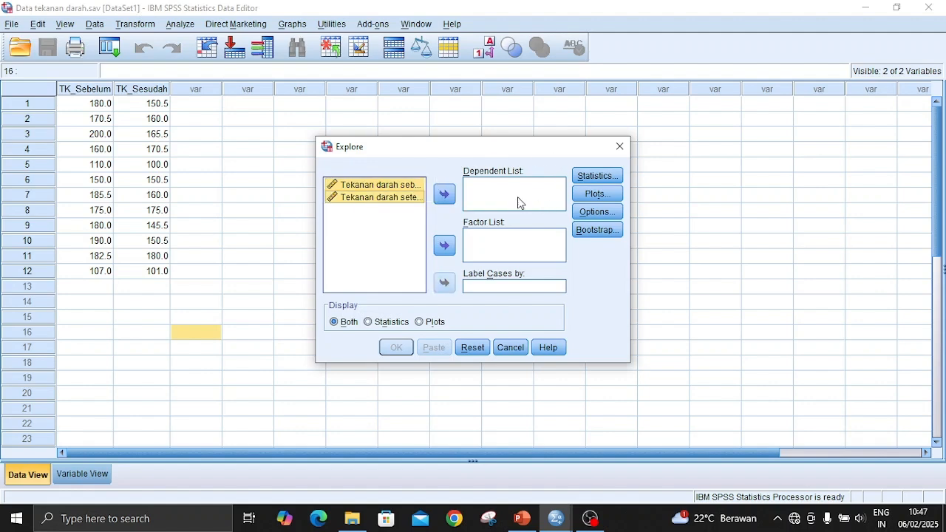
left_click(446, 196)
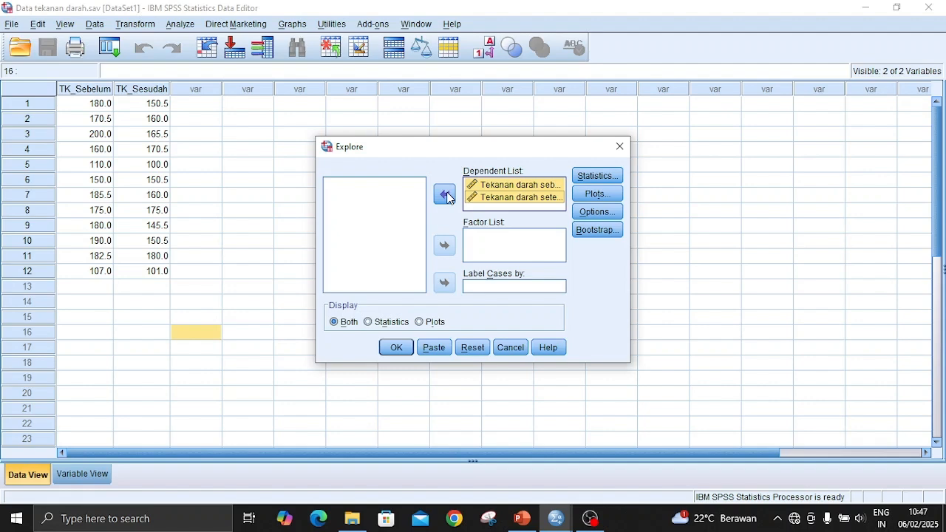
Step: Add Outliers to the Explore statistics, keeping Descriptives with a 95% confidence interval for the mean
left_click(600, 179)
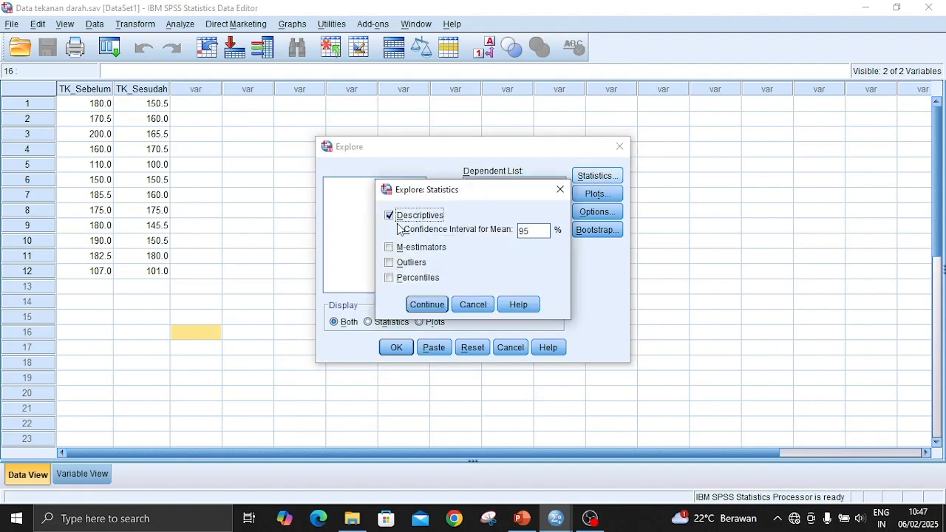
left_click(391, 266)
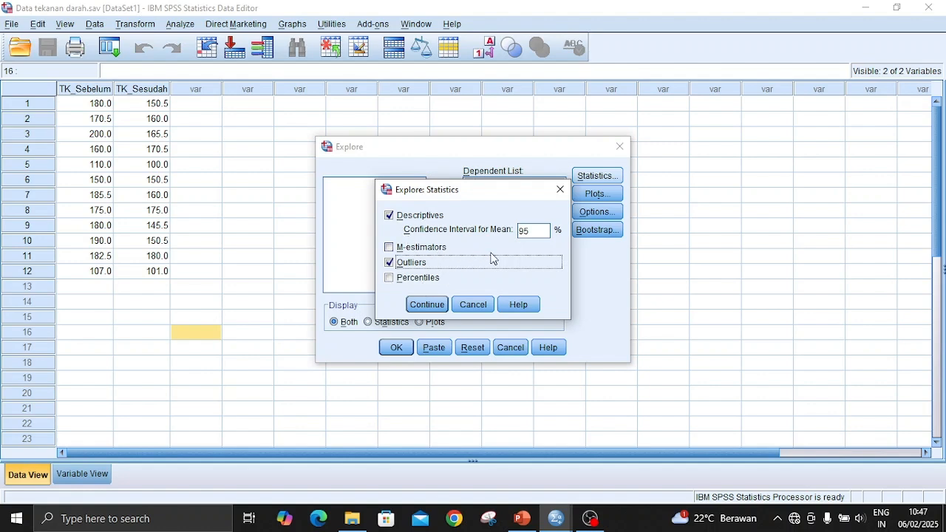
left_click(428, 304)
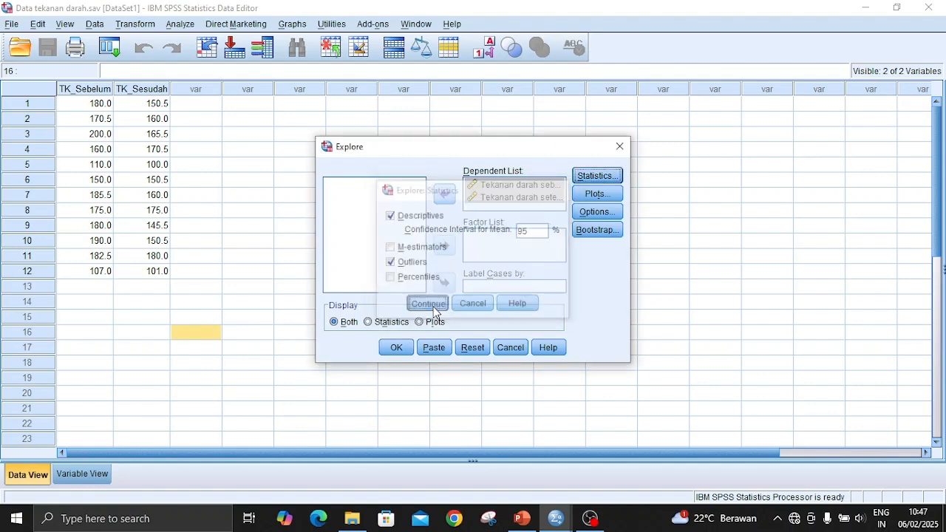
Step: Enable Normality plots with tests and Histogram in the Explore plot settings
left_click(586, 196)
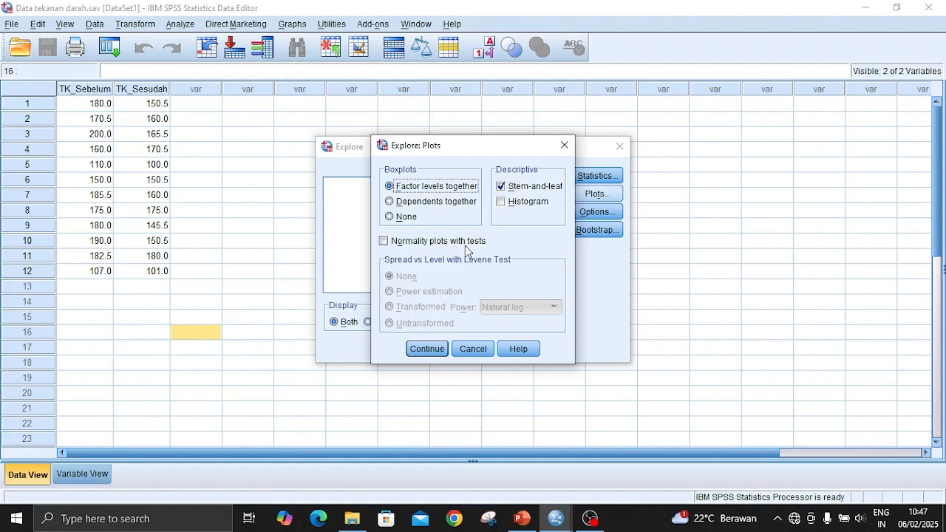
left_click(384, 242)
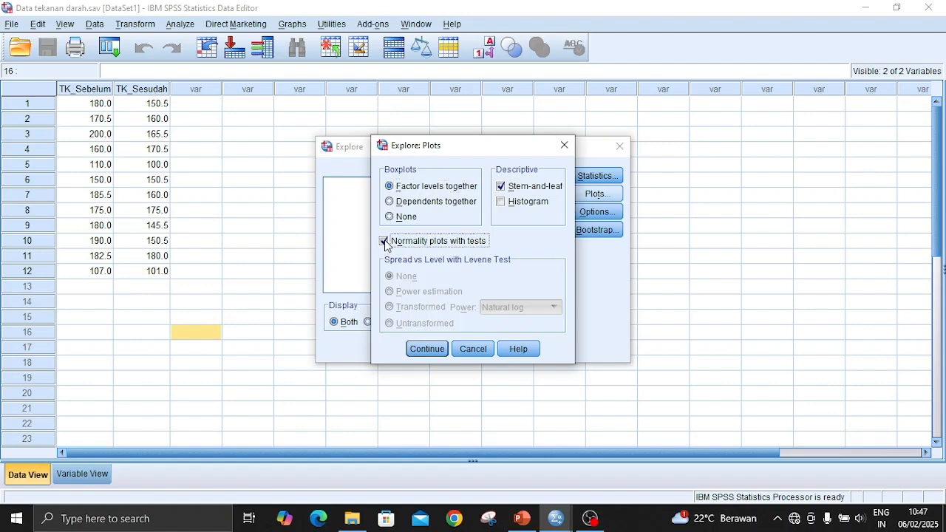
left_click(503, 202)
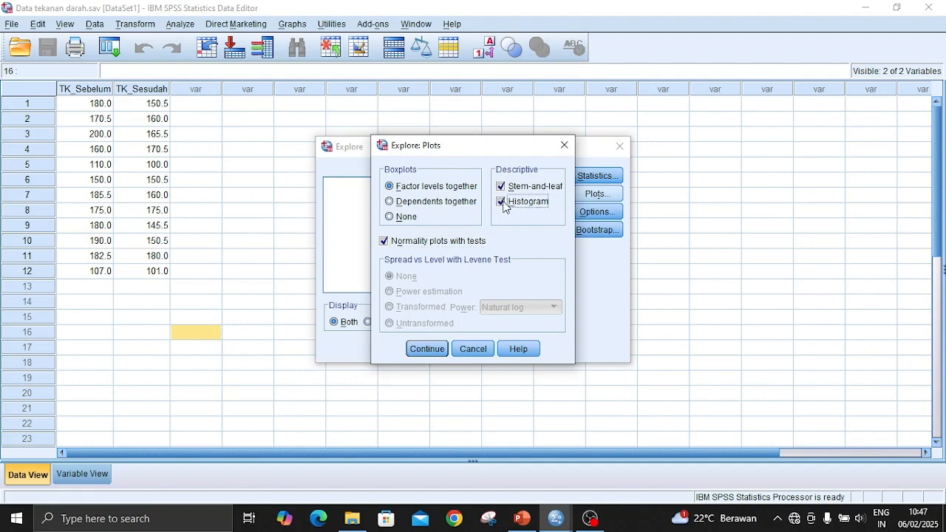
left_click(433, 351)
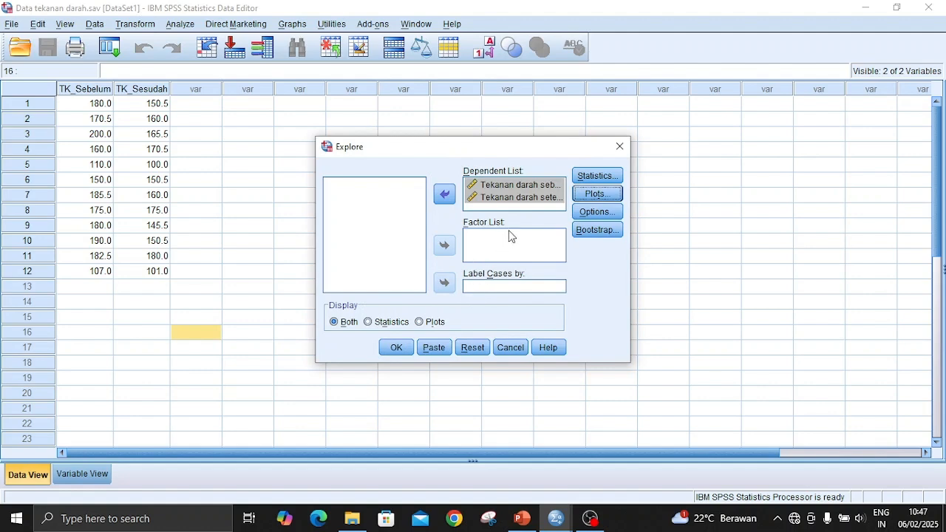
Step: Run the Explore analysis with the existing missing-value and bootstrap settings and maximize the output window
left_click(596, 212)
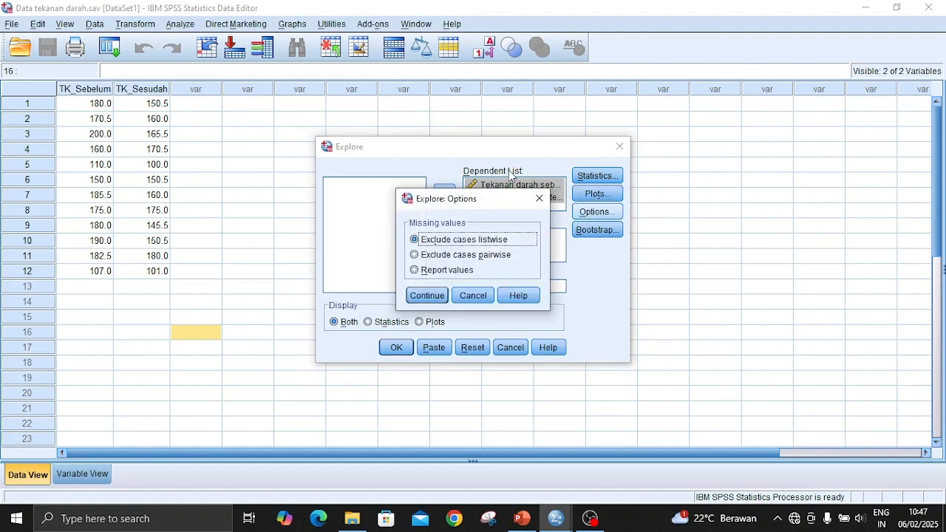
left_click(474, 296)
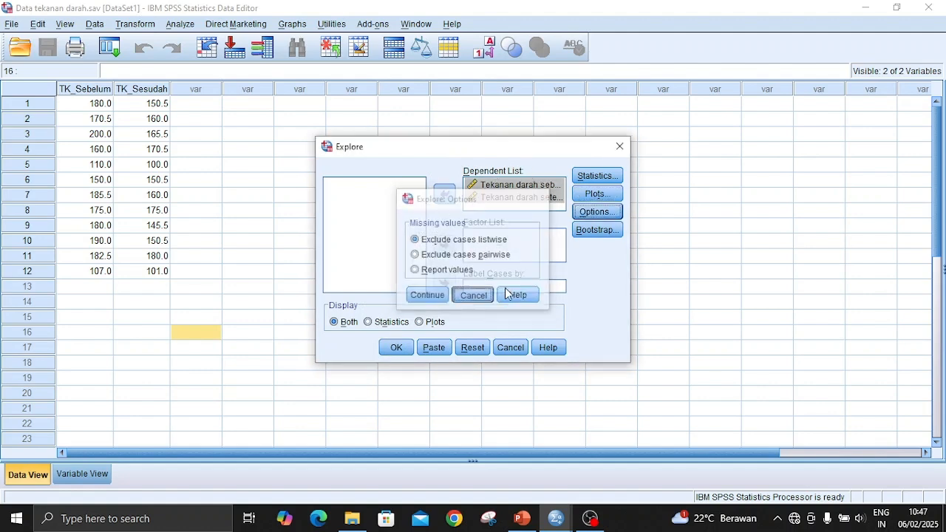
left_click(593, 232)
left_click(473, 416)
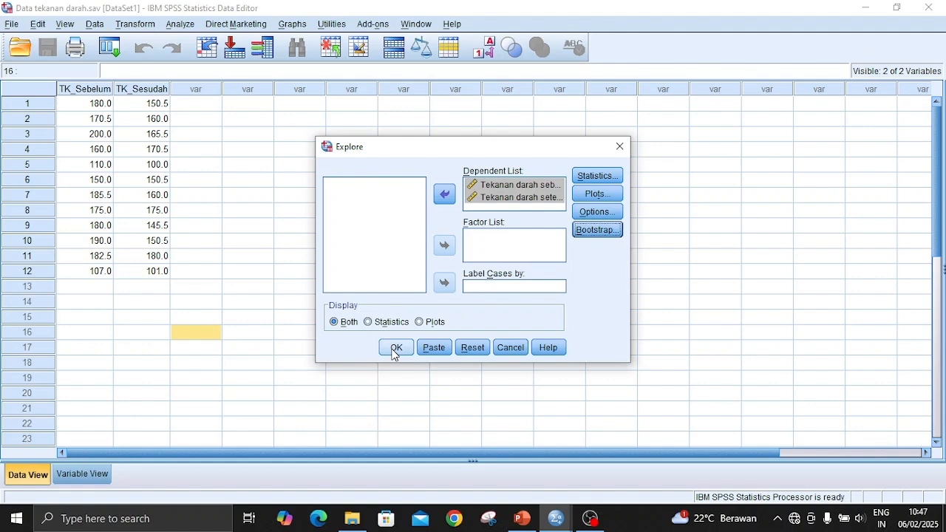
left_click(395, 347)
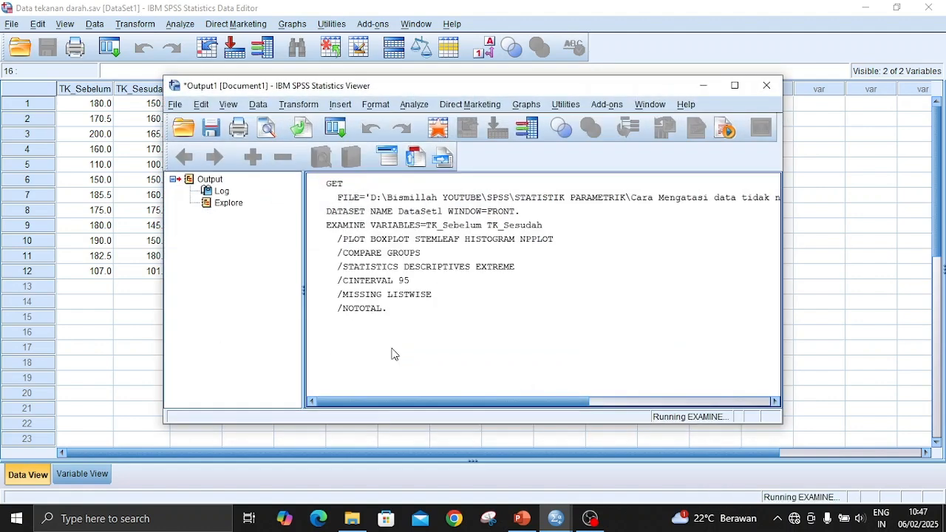
left_click(731, 87)
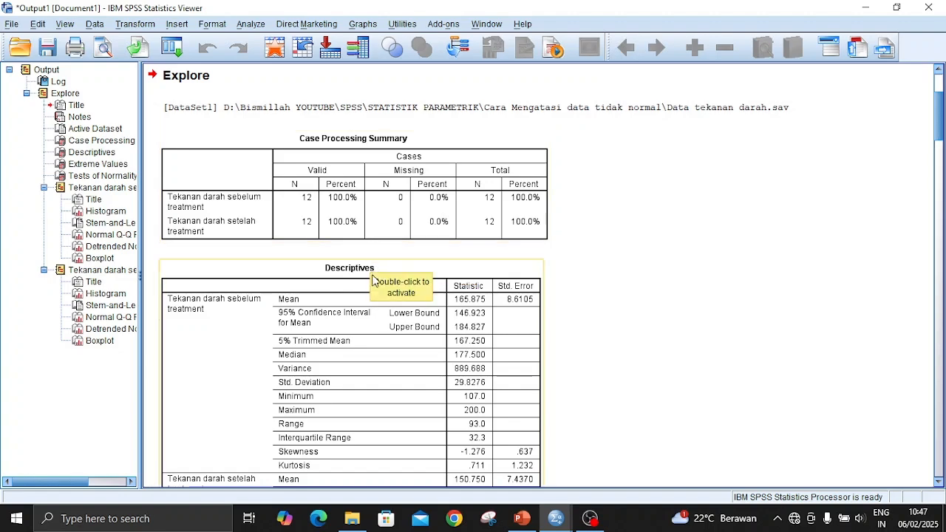
Step: Examine the Tests of Normality table in the Explore output for the significance values of both variables
scroll(374, 288, "down", 3)
scroll(374, 289, "down", 15)
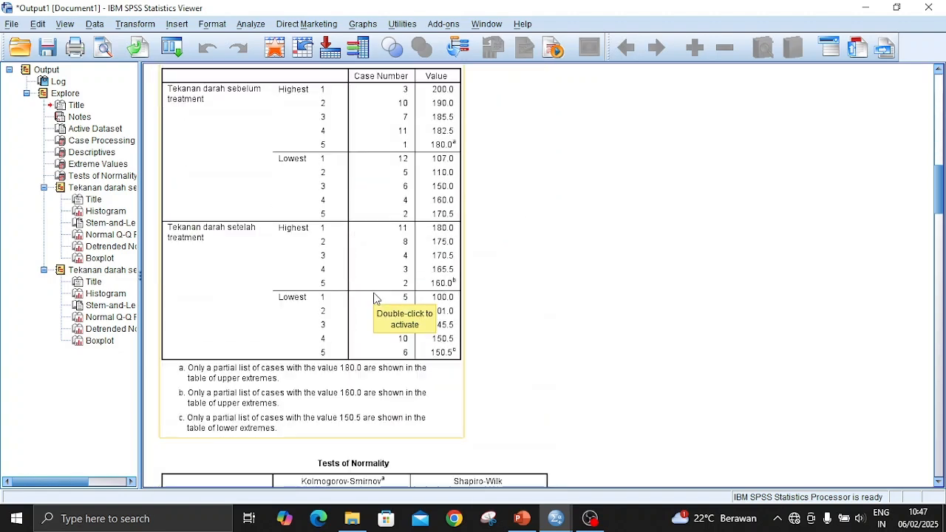
scroll(374, 298, "down", 3)
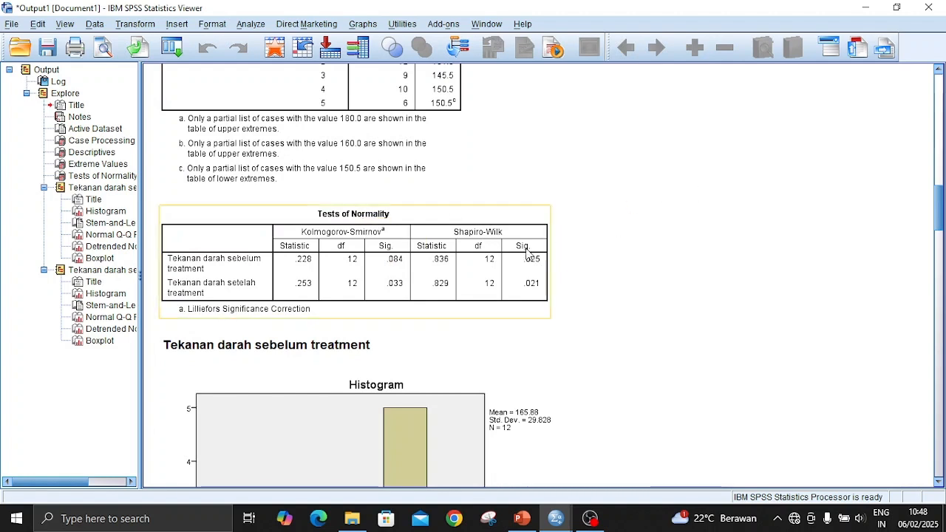
left_click(436, 223)
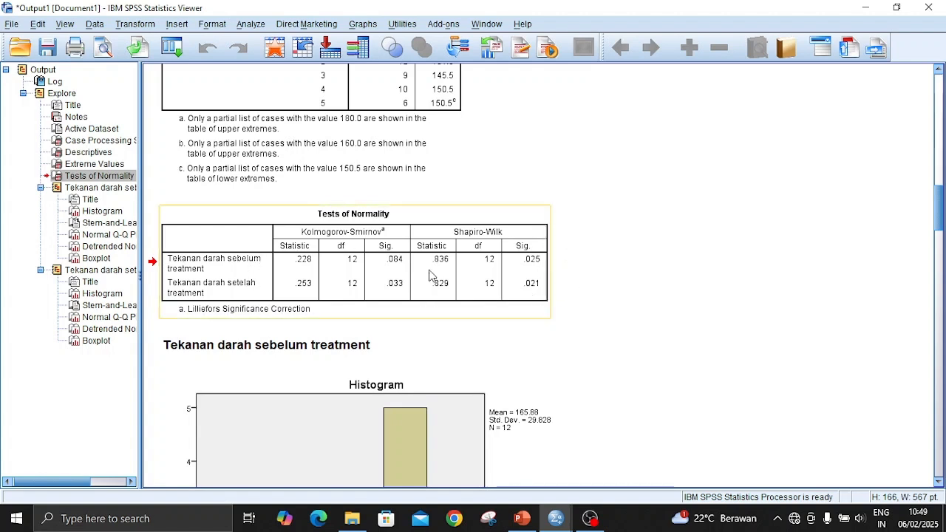
Step: Inspect the histogram and boxplot of Tekanan darah sebelum treatment for outlying cases
scroll(338, 347, "down", 6)
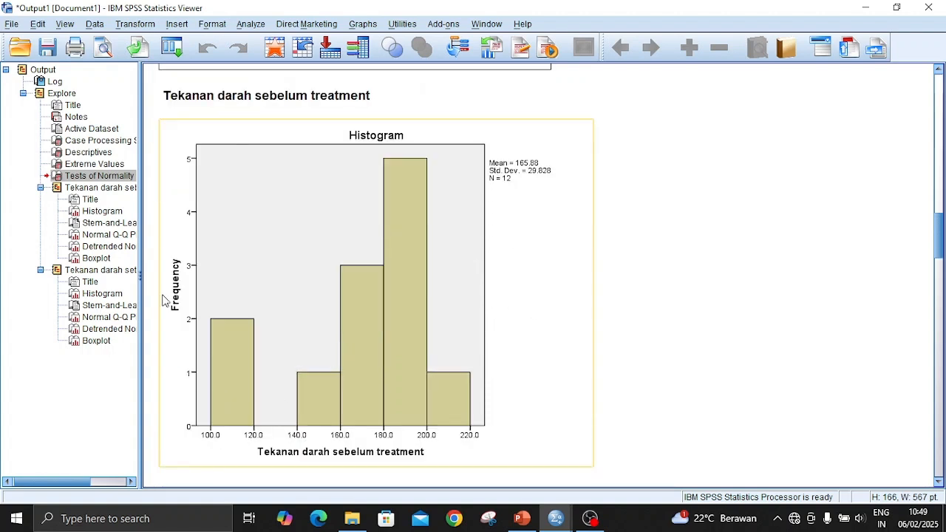
scroll(373, 330, "down", 1)
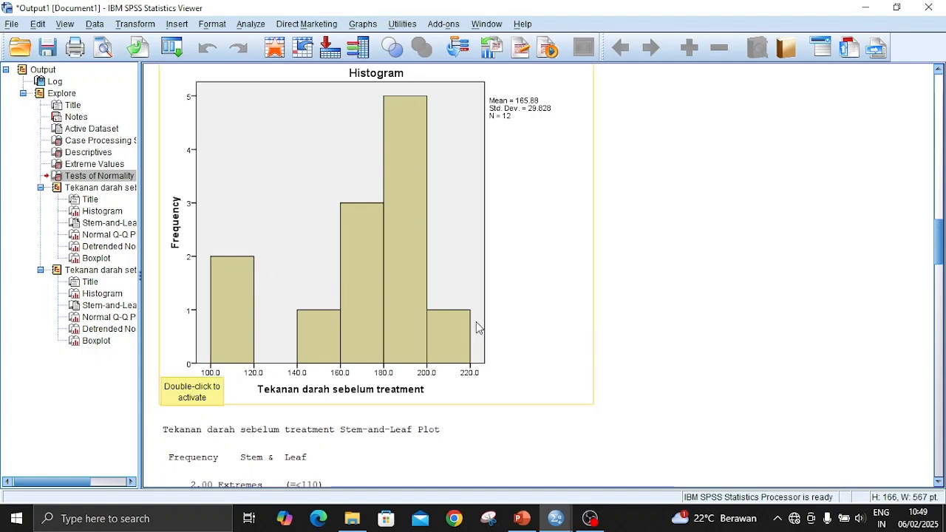
scroll(470, 372, "down", 10)
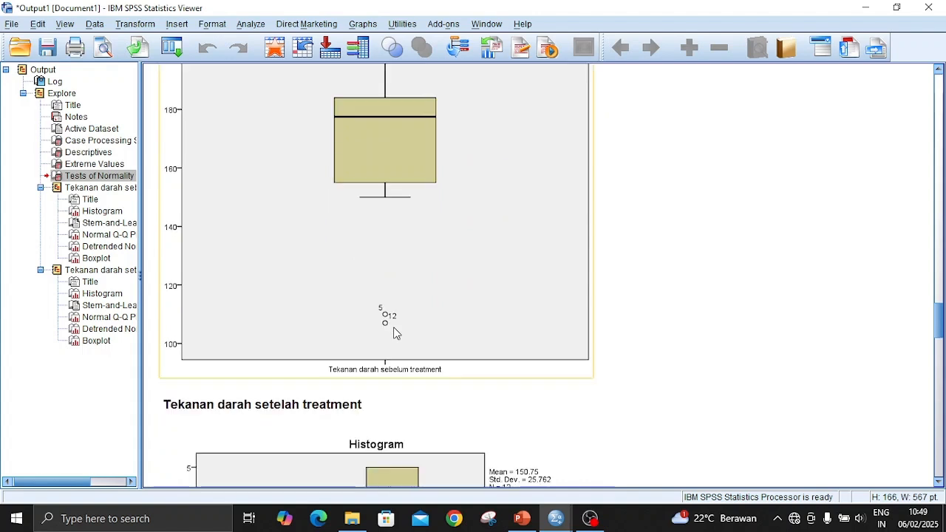
scroll(399, 326, "up", 2)
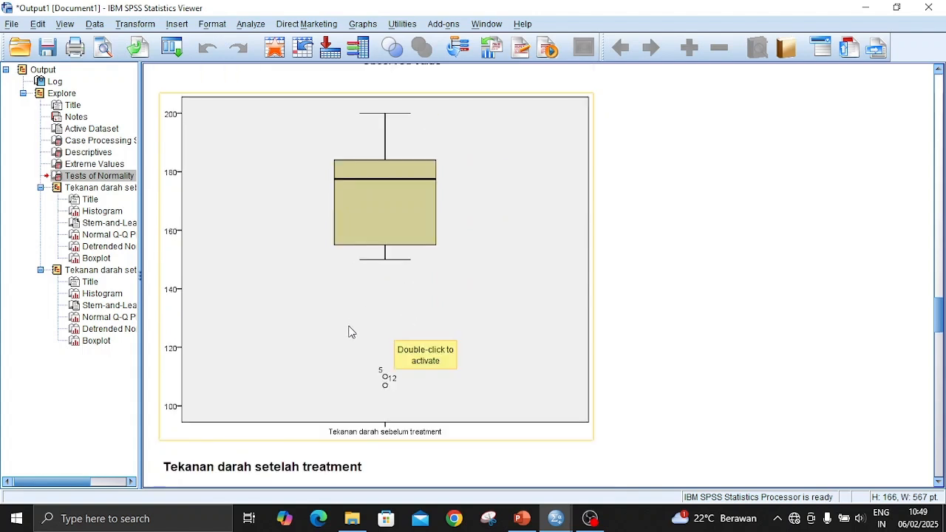
scroll(373, 330, "up", 2)
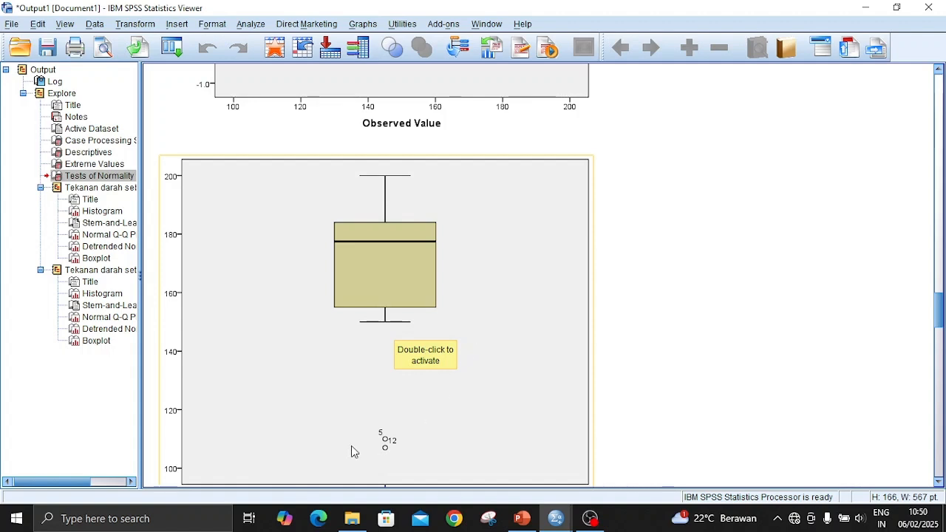
left_click(396, 433)
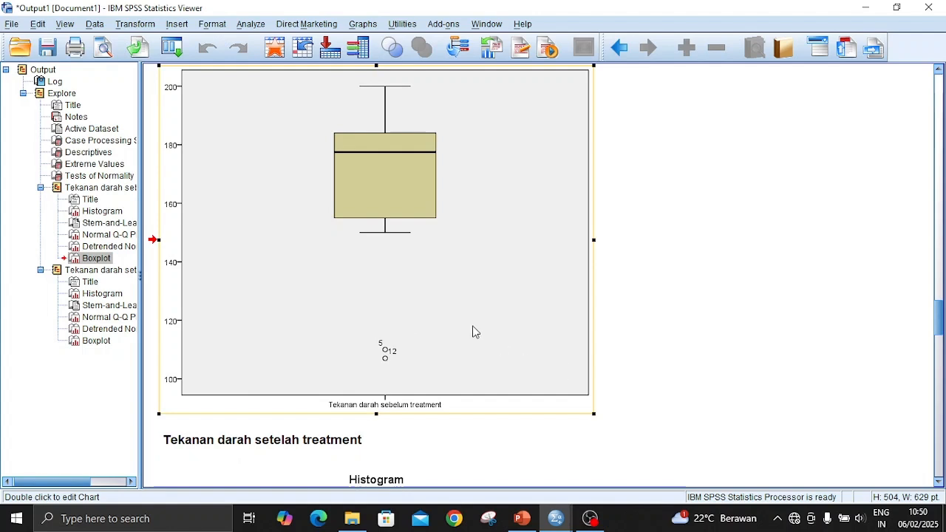
Step: Return to the dataset and locate the rows of outlier cases 5 and 12
mouse_move(568, 525)
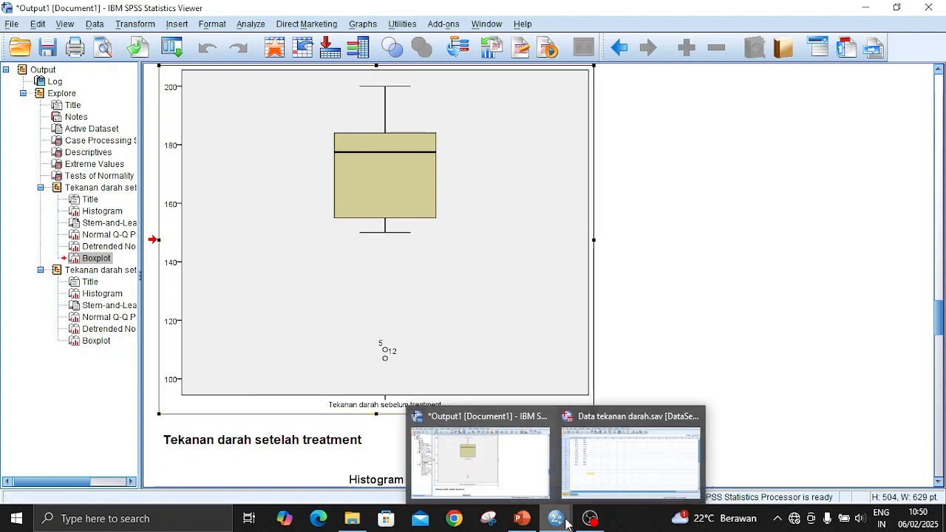
left_click(634, 449)
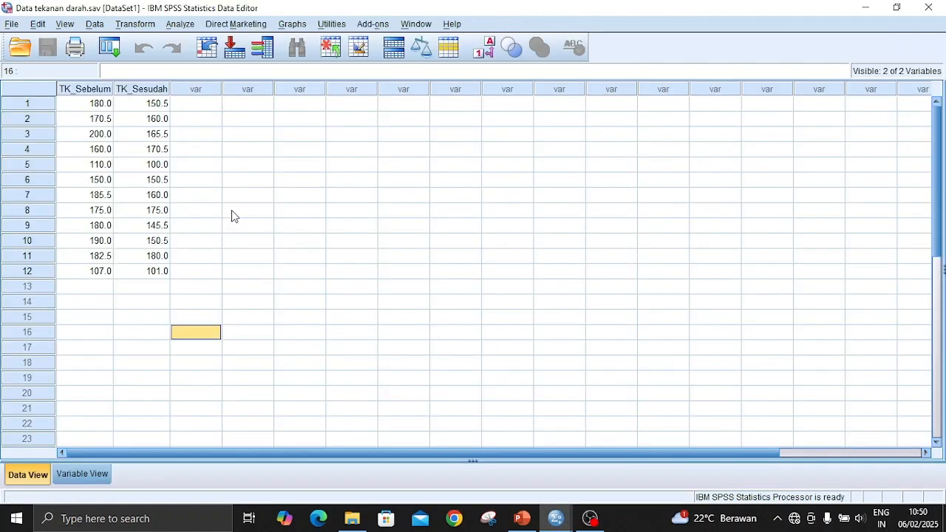
left_click(29, 168)
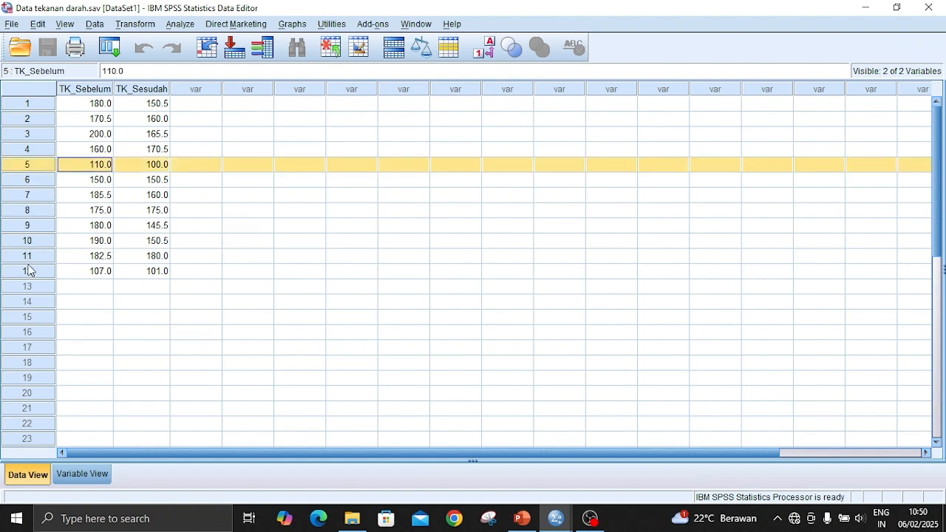
left_click(29, 272)
left_click(39, 169)
left_click(28, 273)
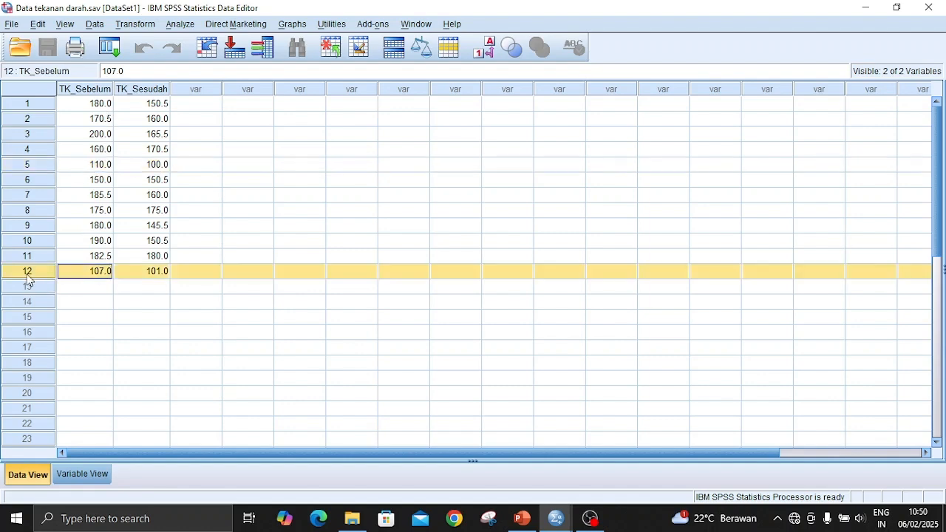
Step: Delete the two outlier cases from the dataset: case 5 (110.0 and 100.0) and the last case (107.0 and 101.0)
left_click(43, 183)
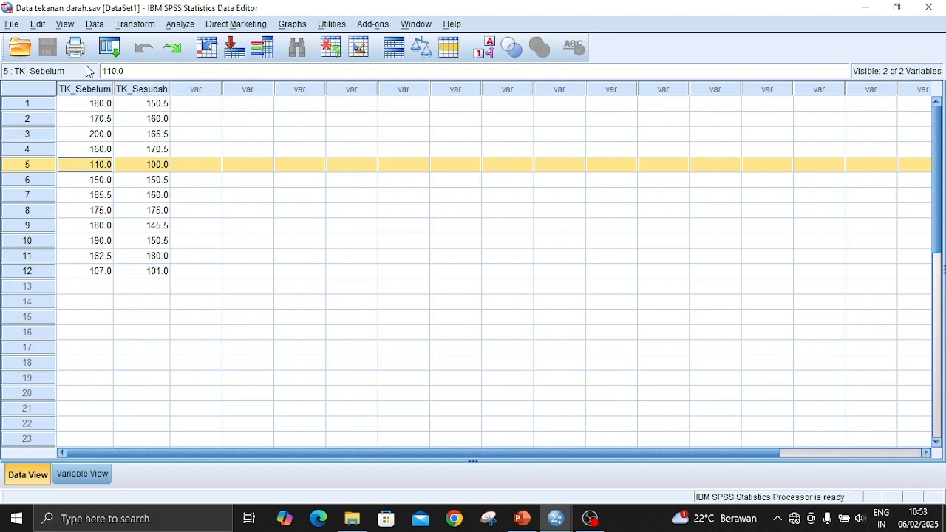
right_click(39, 165)
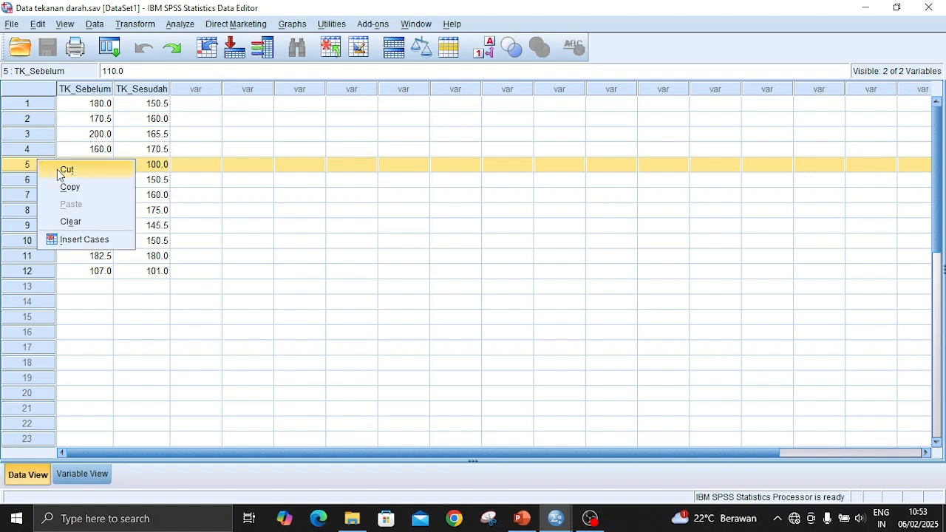
left_click(71, 222)
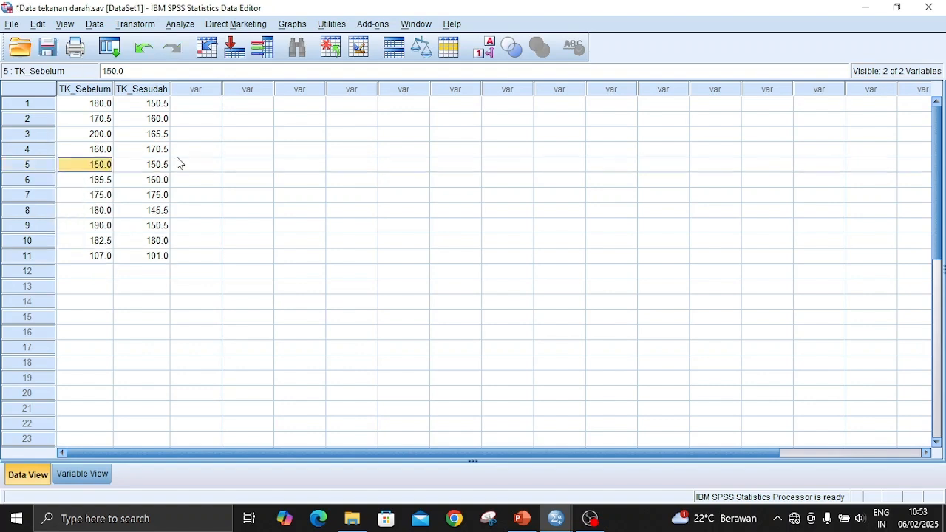
left_click(35, 262)
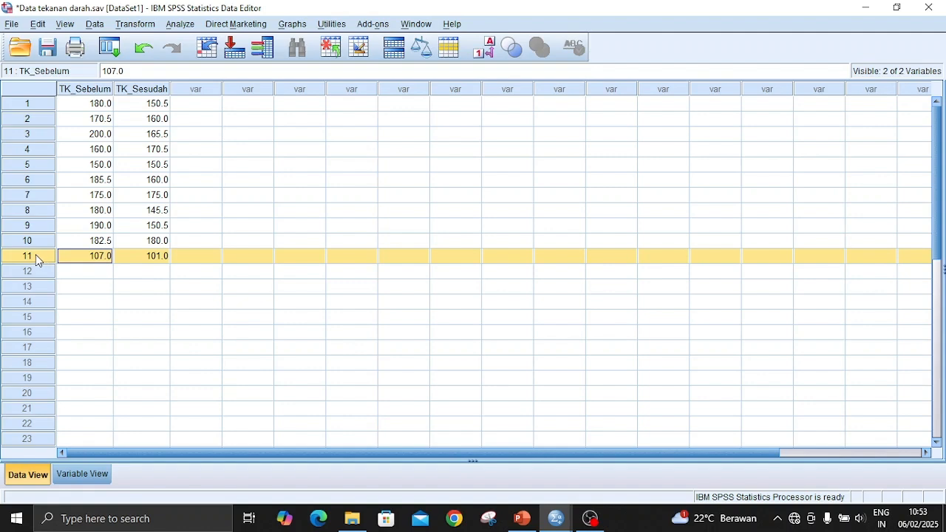
right_click(38, 260)
left_click(74, 318)
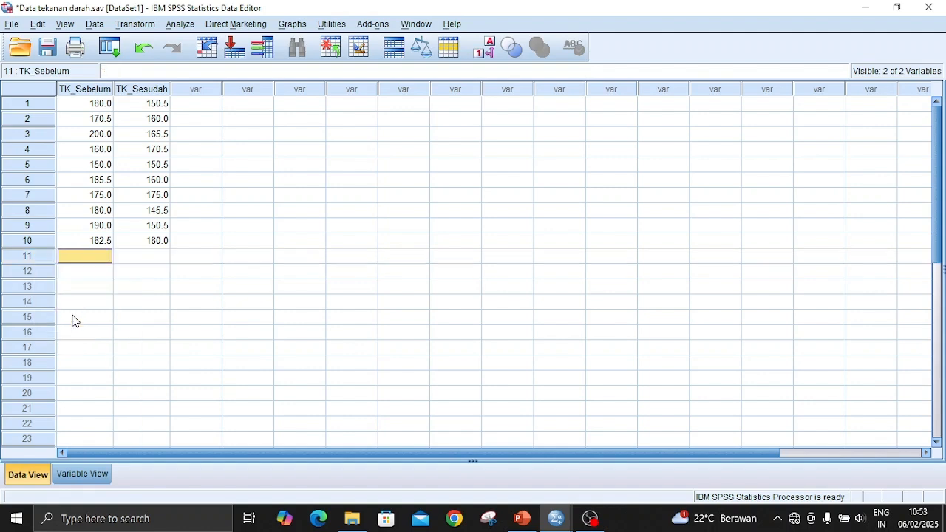
left_click(65, 286)
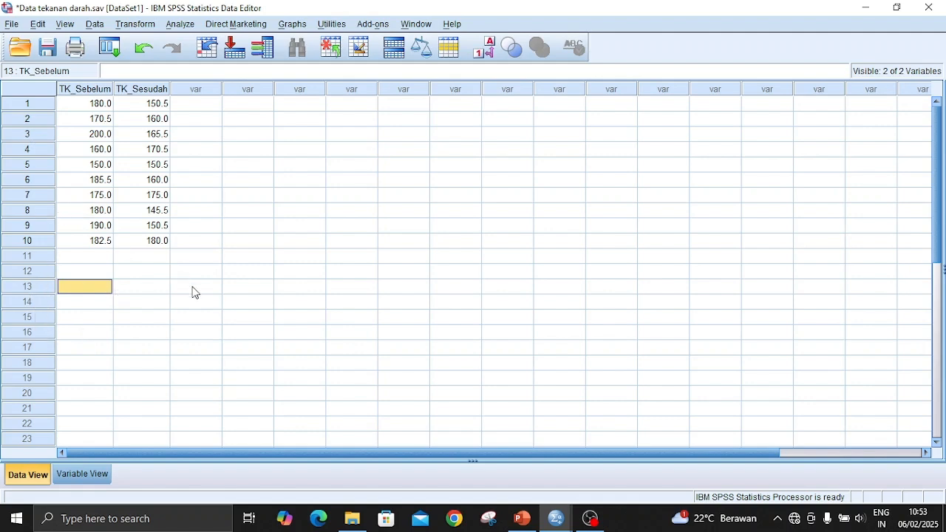
left_click(215, 301)
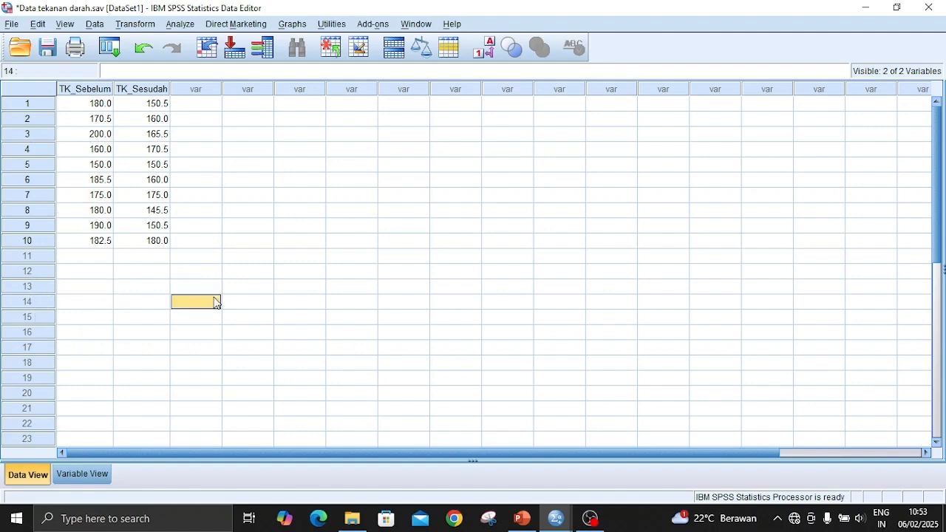
Step: Rerun Explore on both blood pressure variables, keeping descriptives, outliers, stem-and-leaf, histogram and normality plots with tests, and maximize the output window
left_click(181, 26)
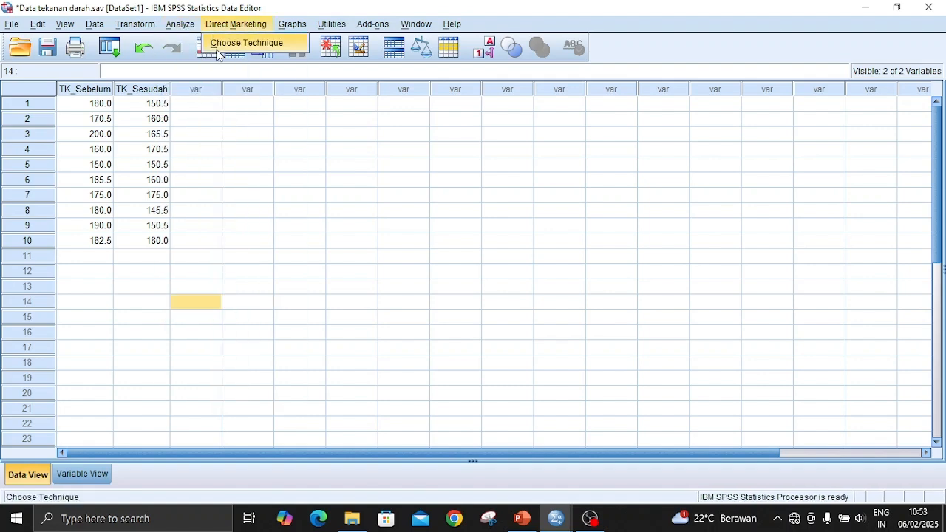
mouse_move(207, 64)
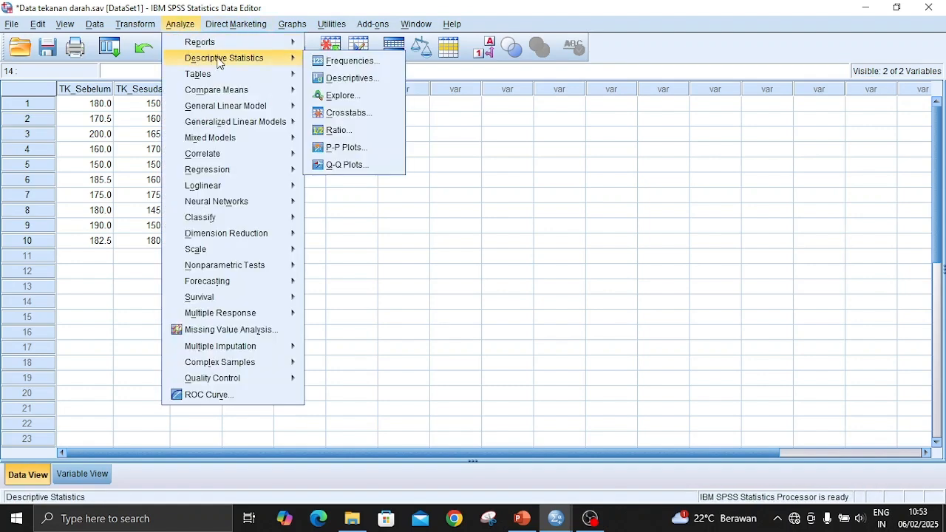
left_click(332, 96)
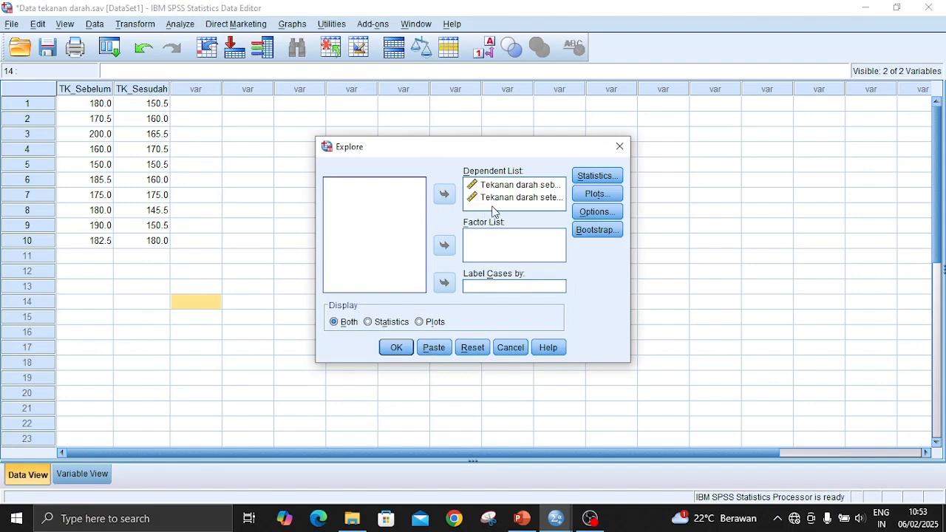
left_click(603, 180)
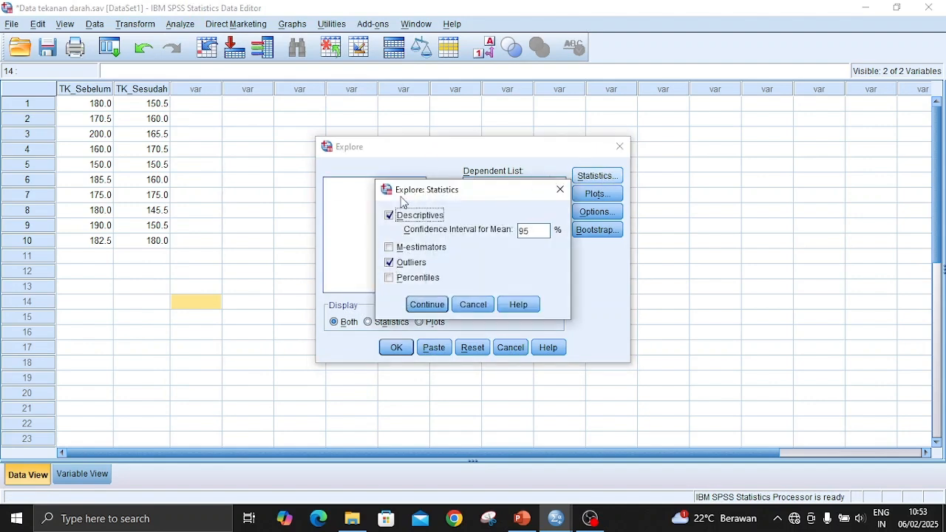
left_click(426, 304)
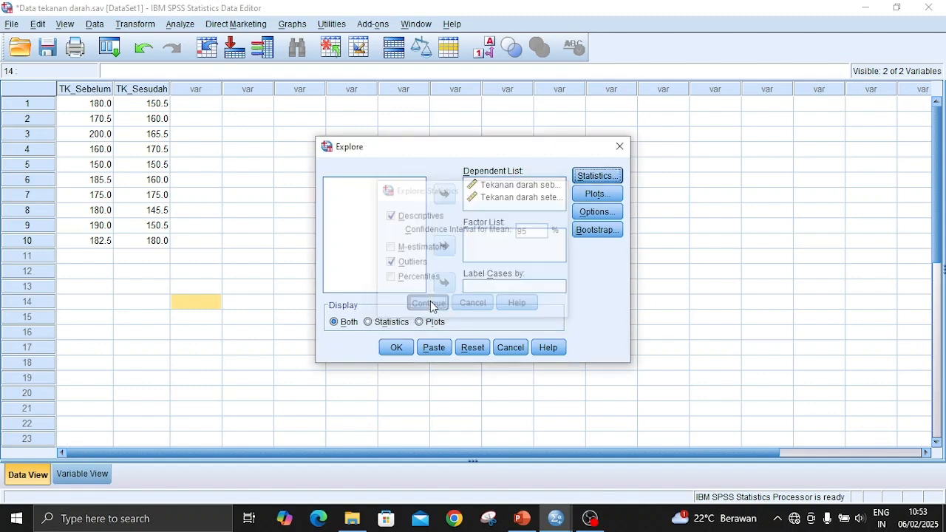
left_click(596, 195)
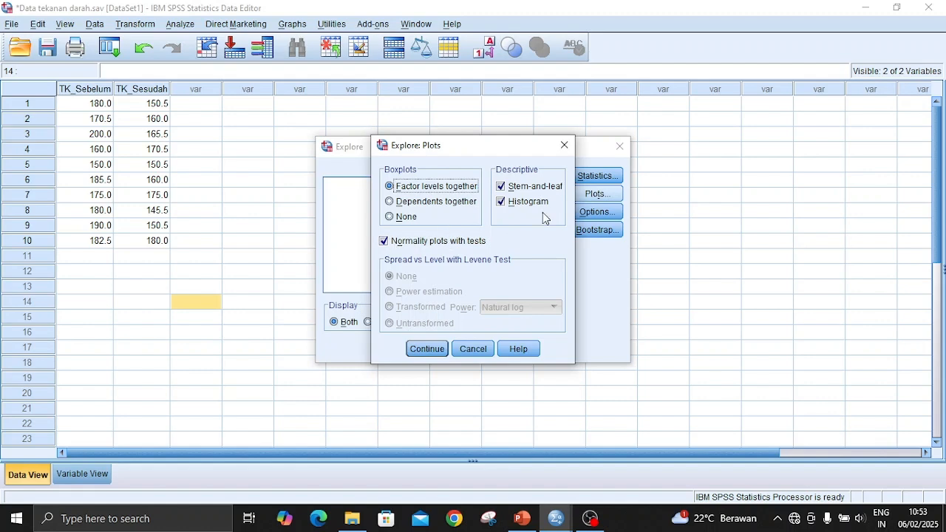
left_click(429, 349)
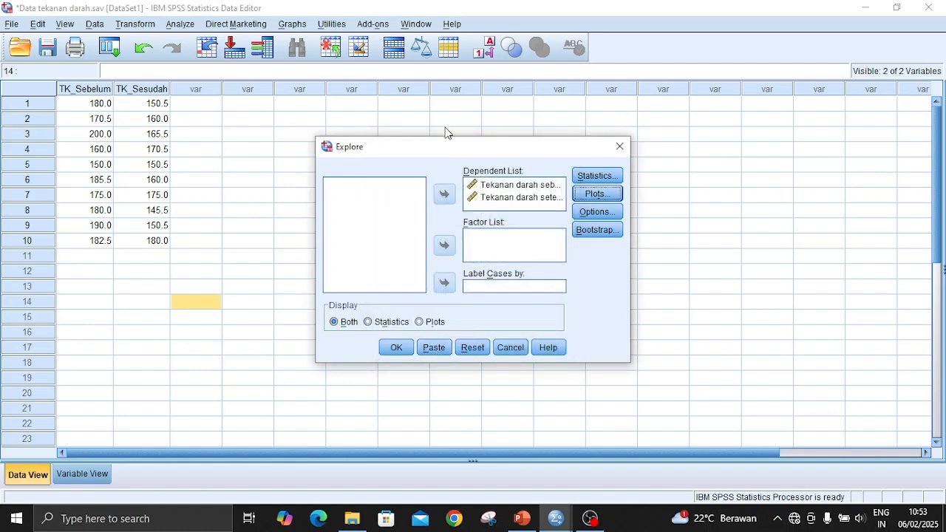
left_click(396, 349)
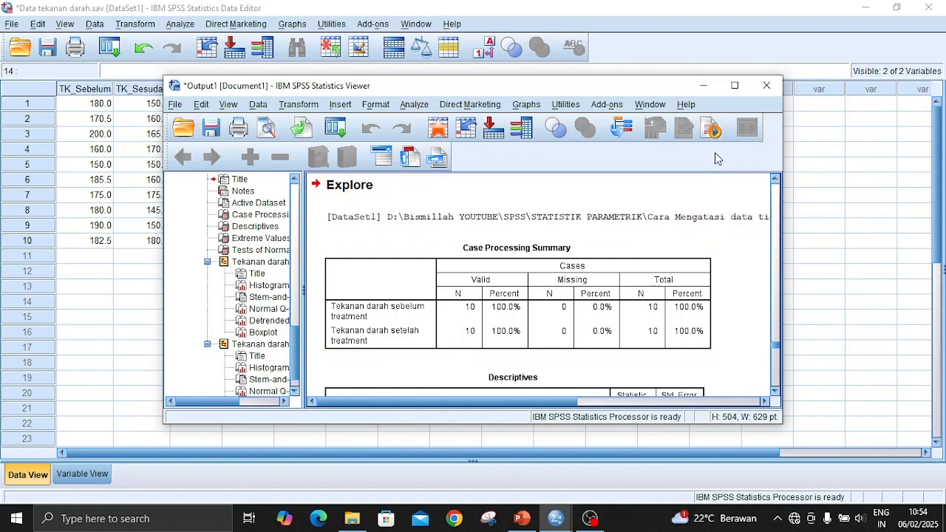
left_click(735, 85)
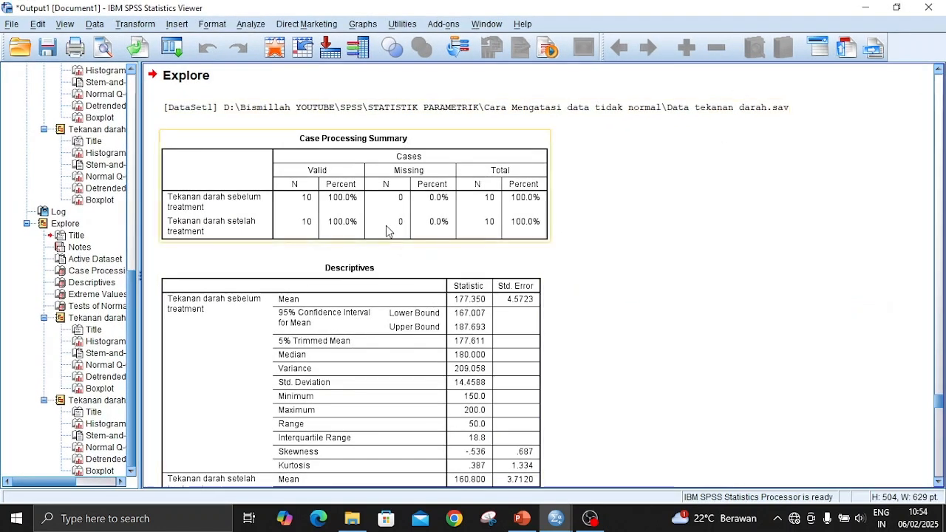
Step: Review the new Tests of Normality significance values and the histogram and boxplot of Tekanan darah sebelum treatment for remaining outliers
scroll(395, 229, "down", 15)
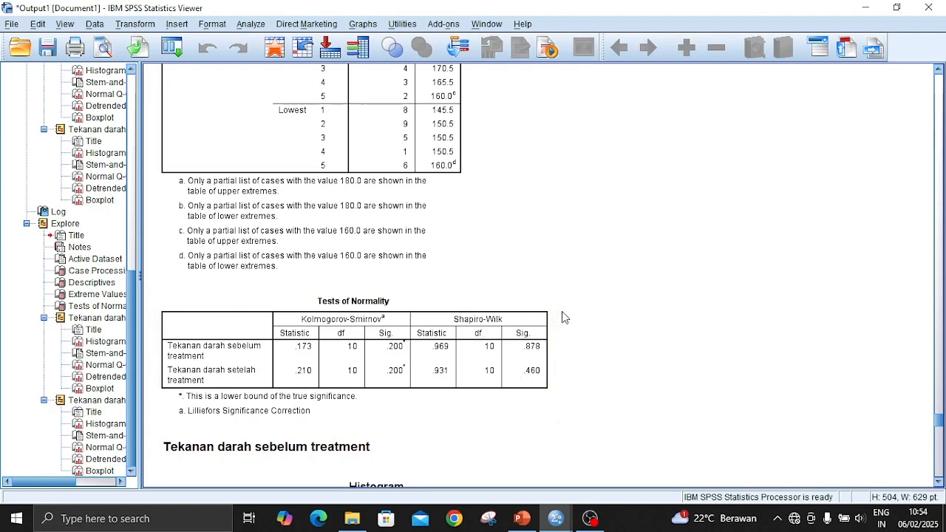
scroll(561, 311, "down", 8)
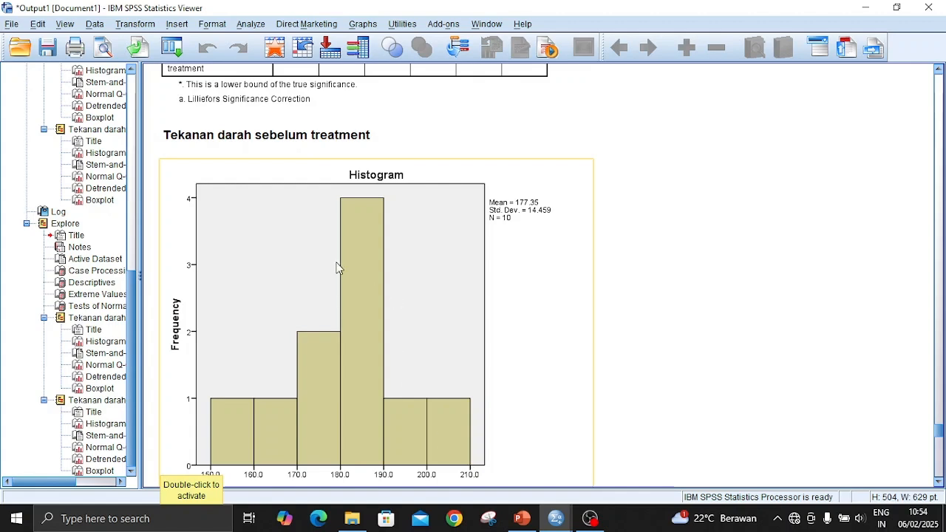
scroll(247, 447, "down", 20)
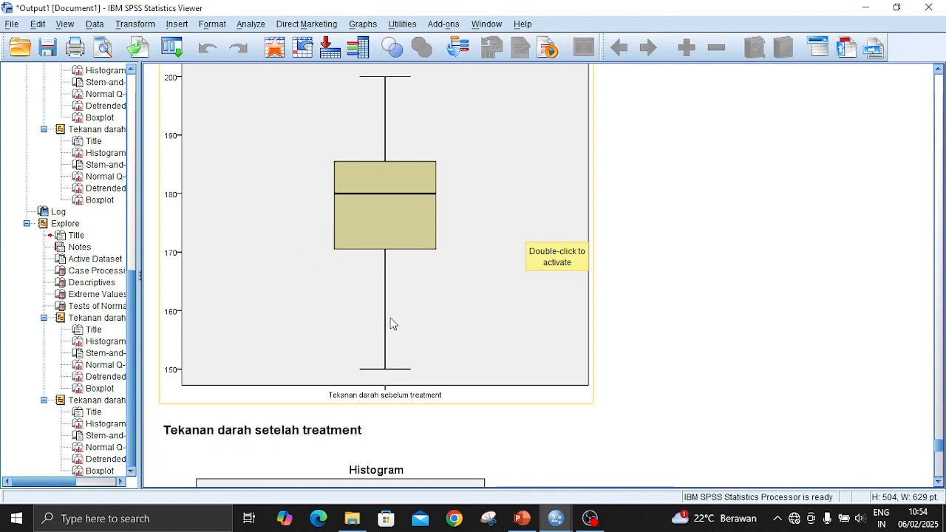
scroll(431, 110, "up", 3)
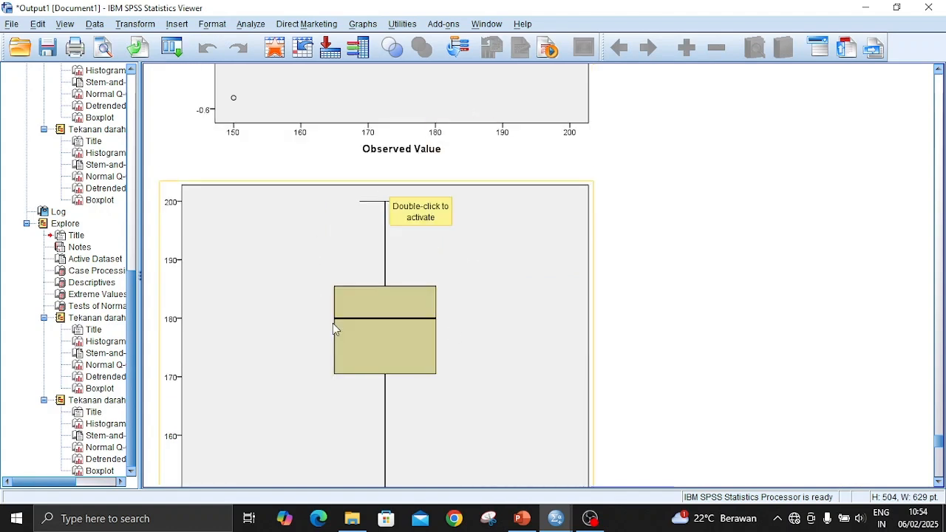
scroll(333, 325, "down", 3)
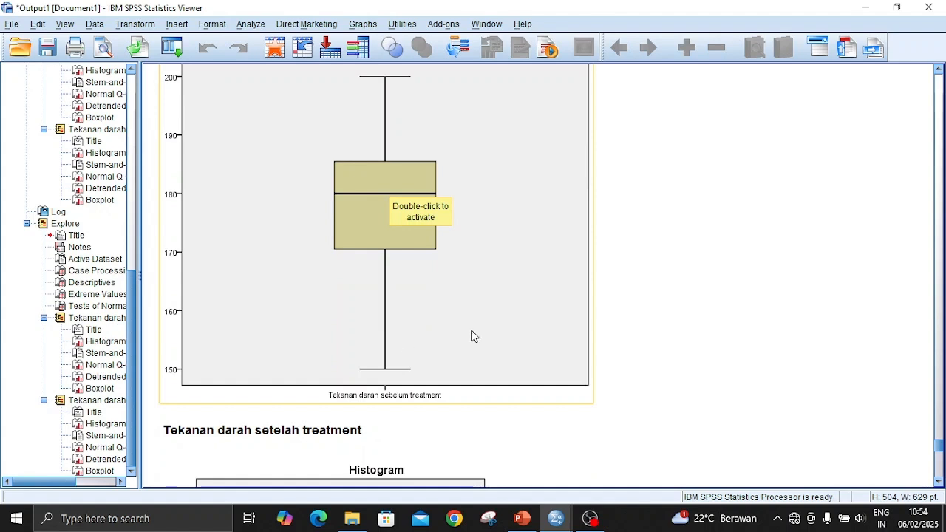
scroll(623, 287, "up", 2)
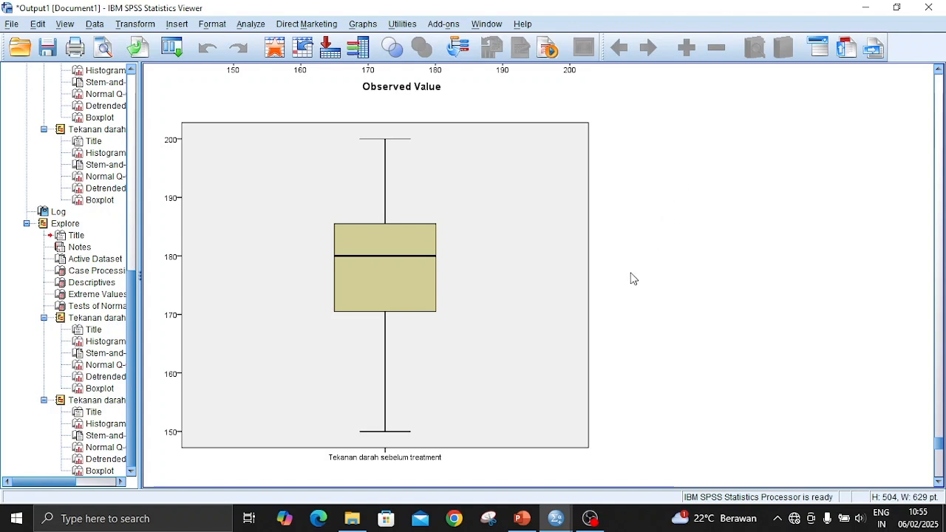
left_click(521, 124)
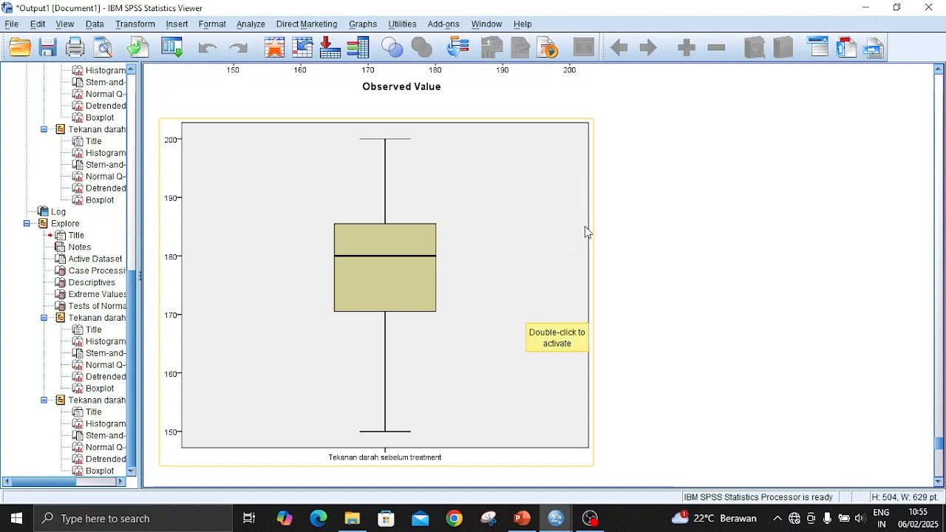
left_click(720, 251)
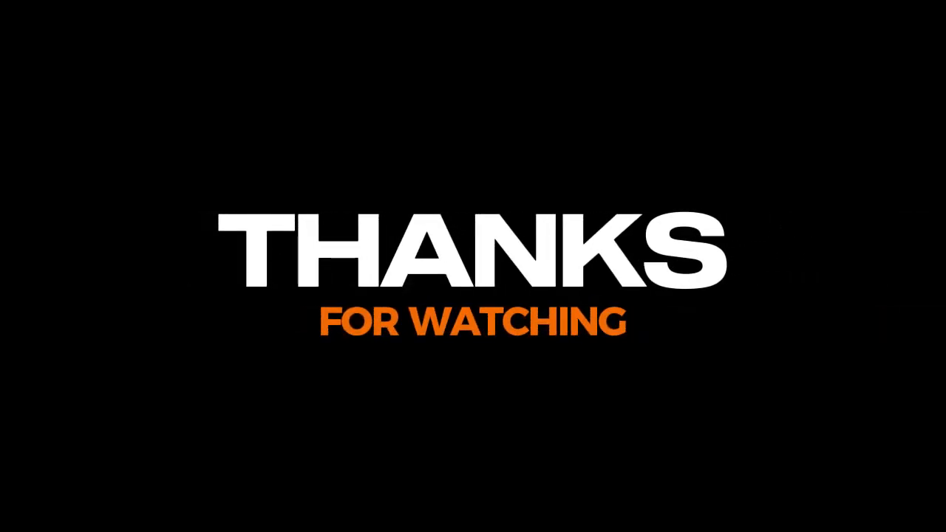